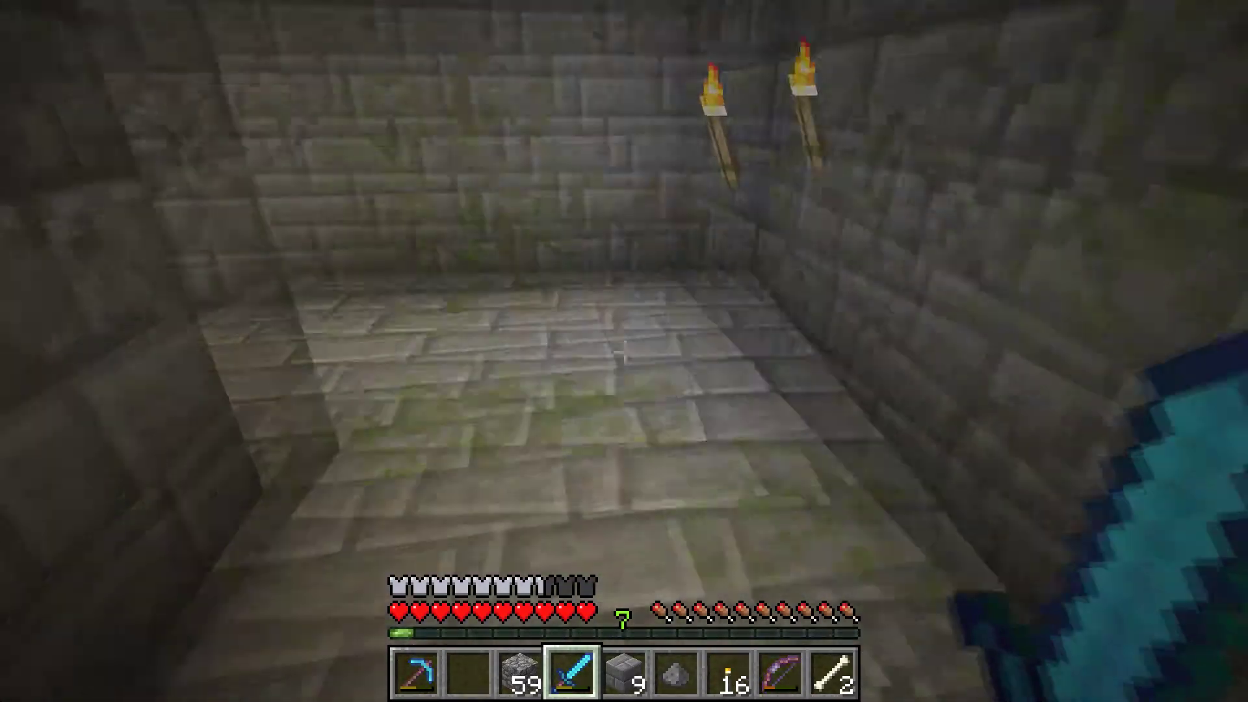
Walk the mossy corridor into the fountain room and circle past its red and yellow flower beds
{"action": "key", "text": "w"}
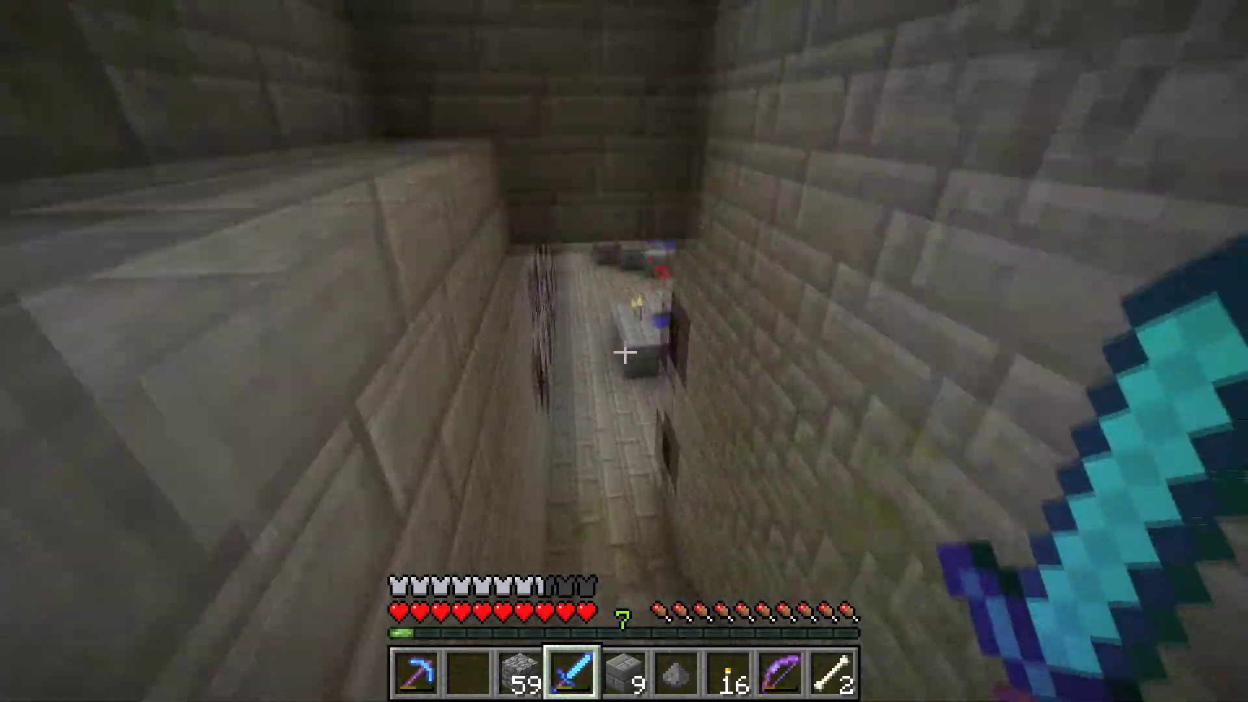
{"action": "key", "text": "w"}
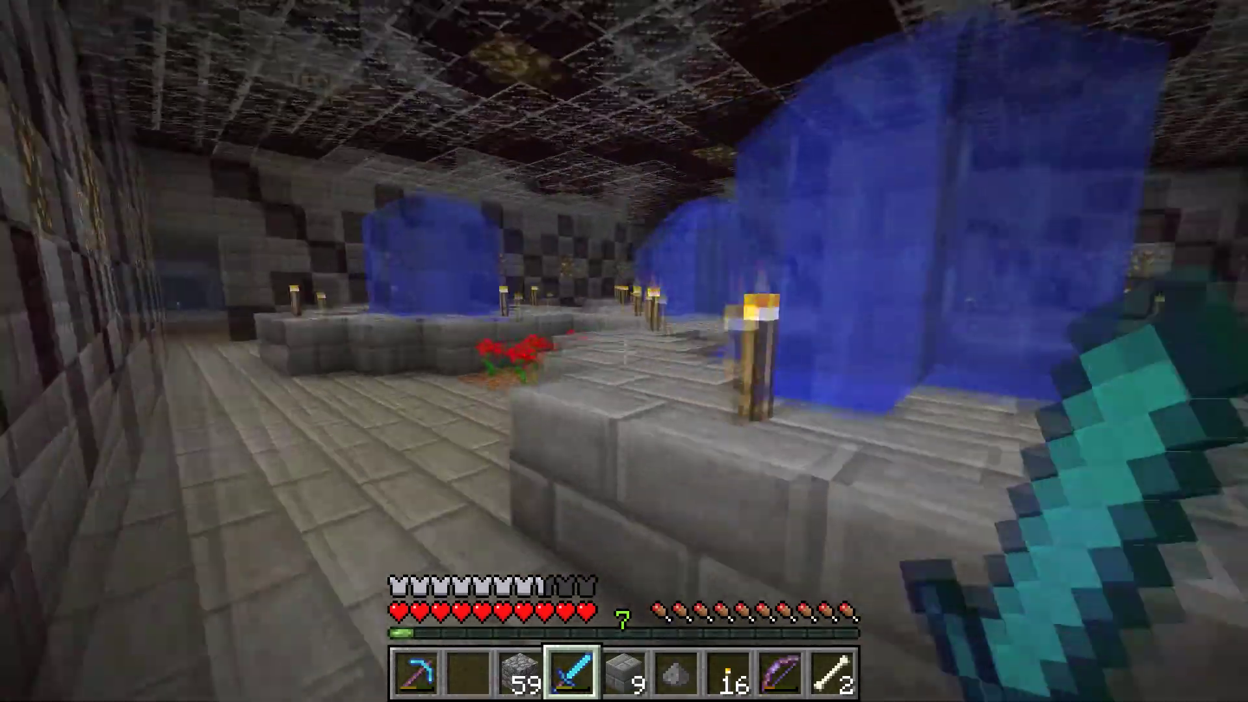
{"action": "key", "text": "w"}
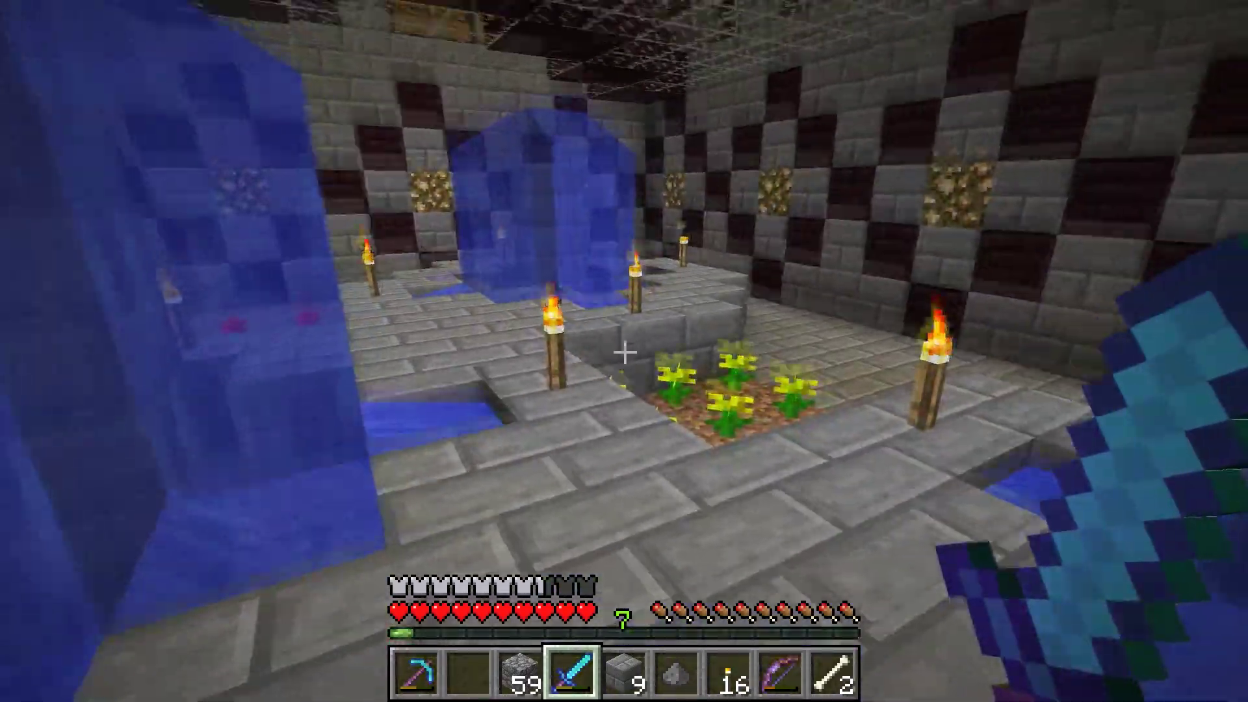
{"action": "key", "text": "w"}
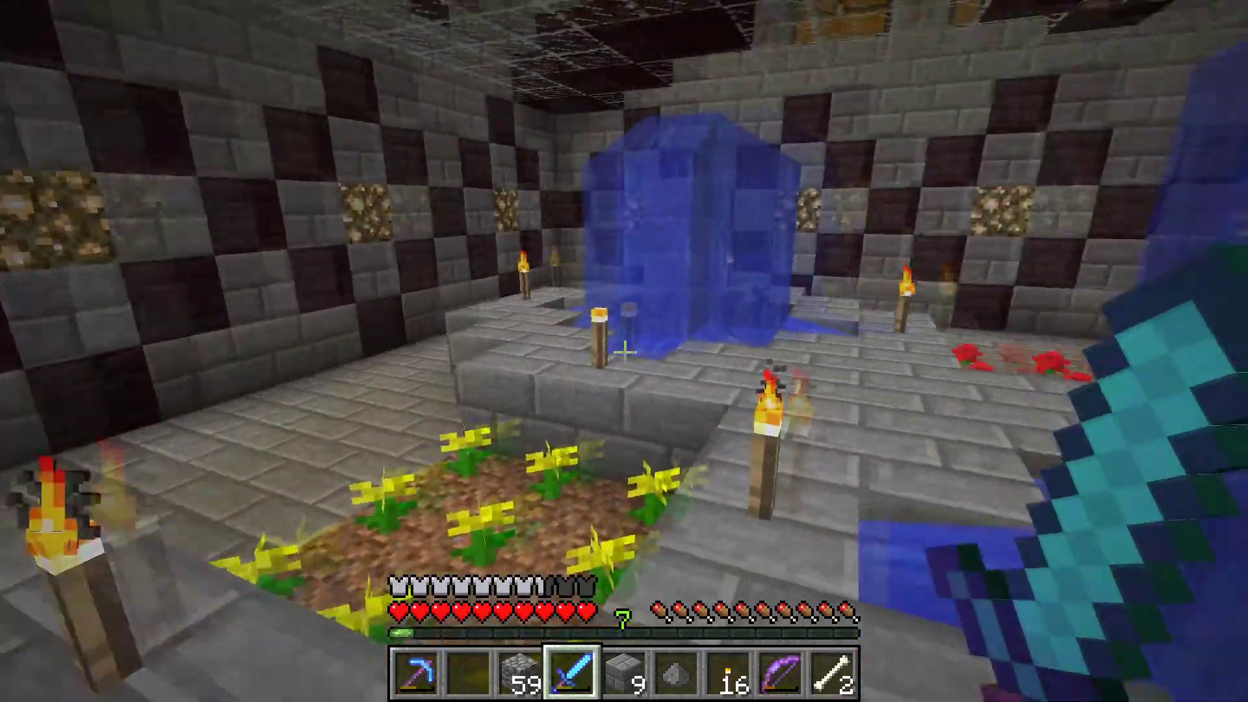
{"action": "key", "text": "w"}
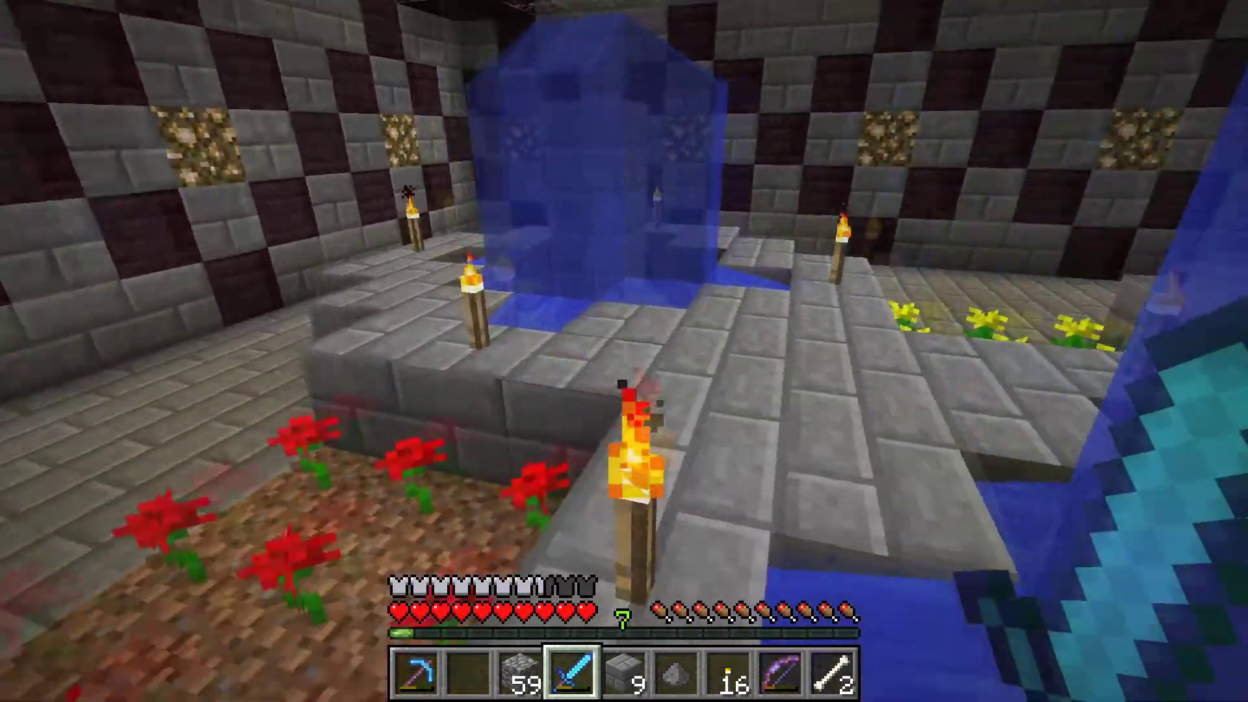
{"action": "key", "text": "w"}
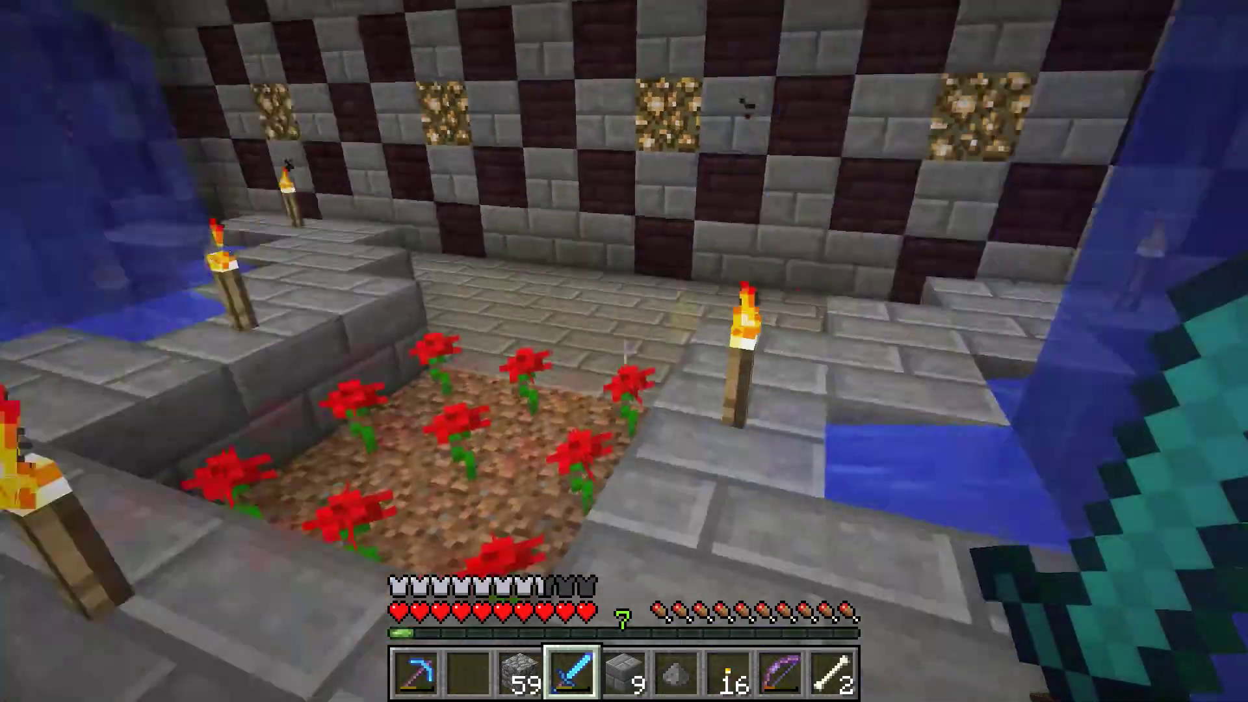
{"action": "key", "text": "w"}
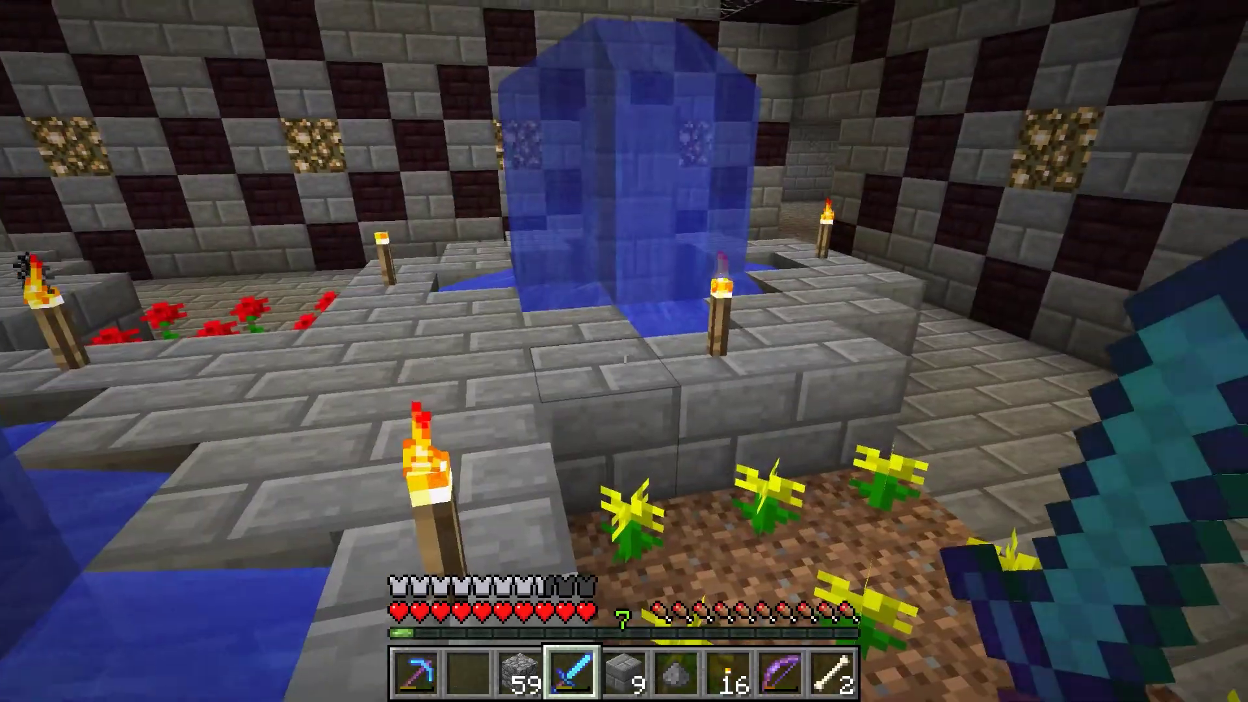
{"action": "key", "text": "w"}
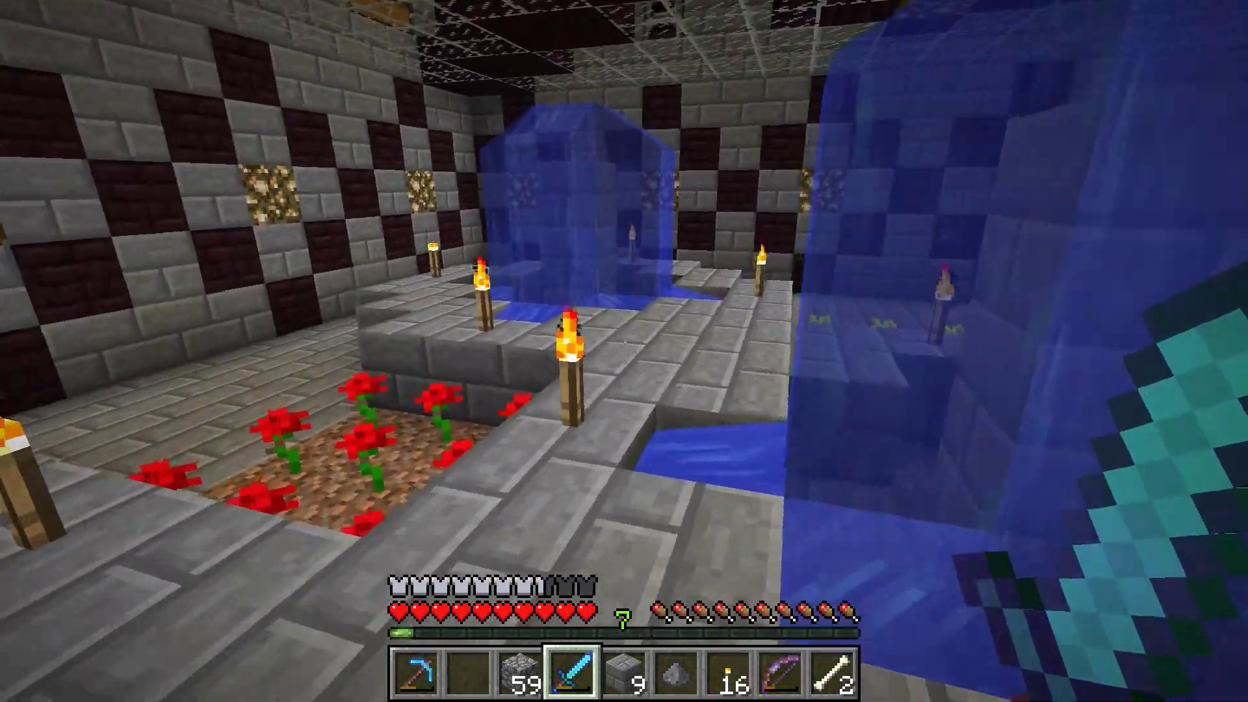
{"action": "key", "text": "w"}
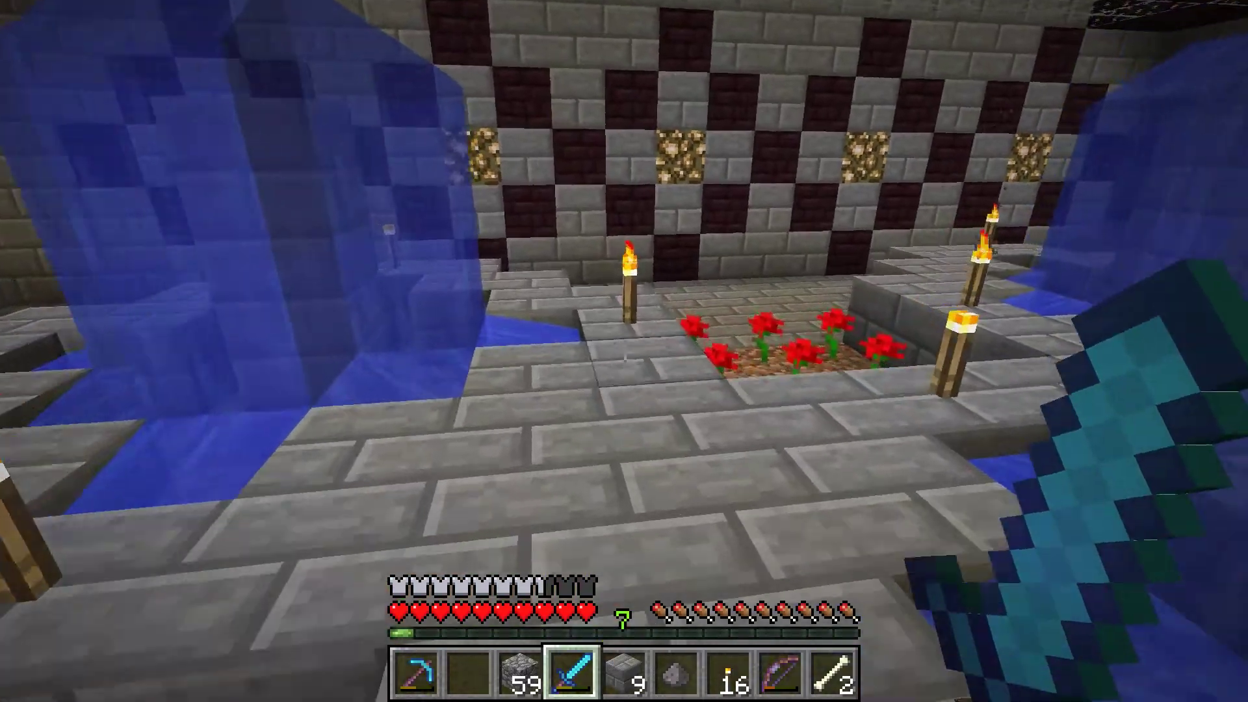
{"action": "key", "text": "w"}
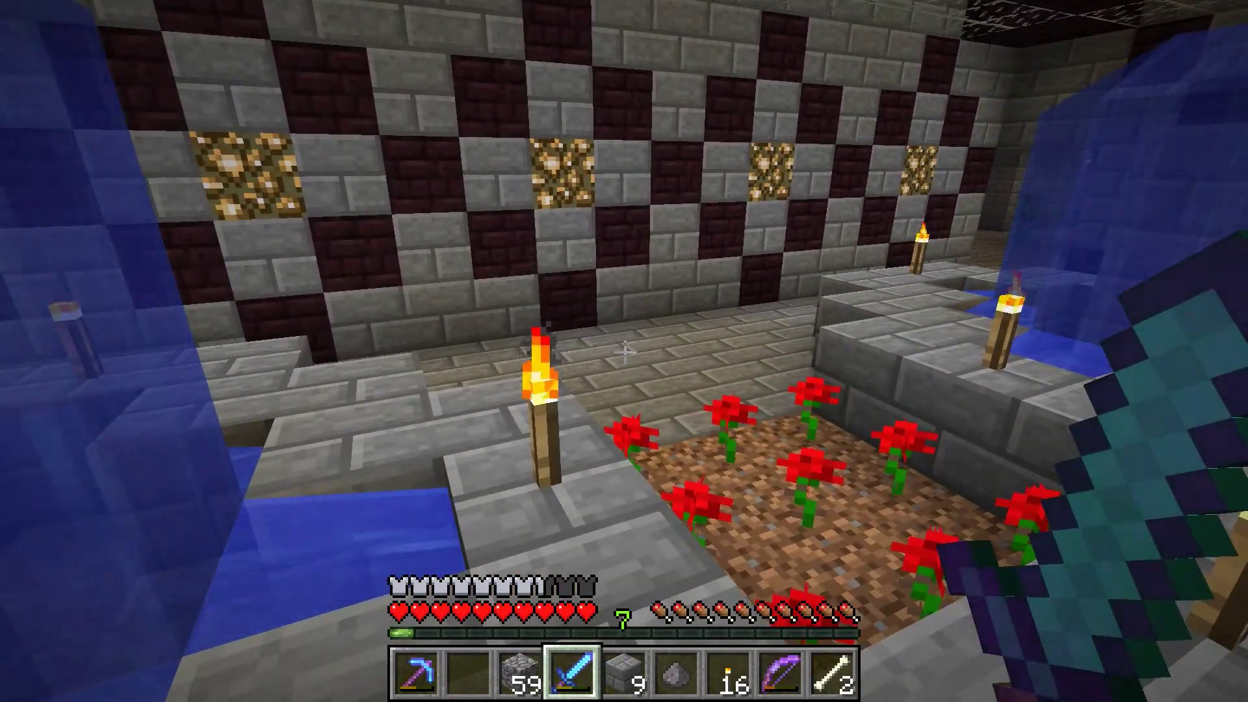
{"action": "key", "text": "w"}
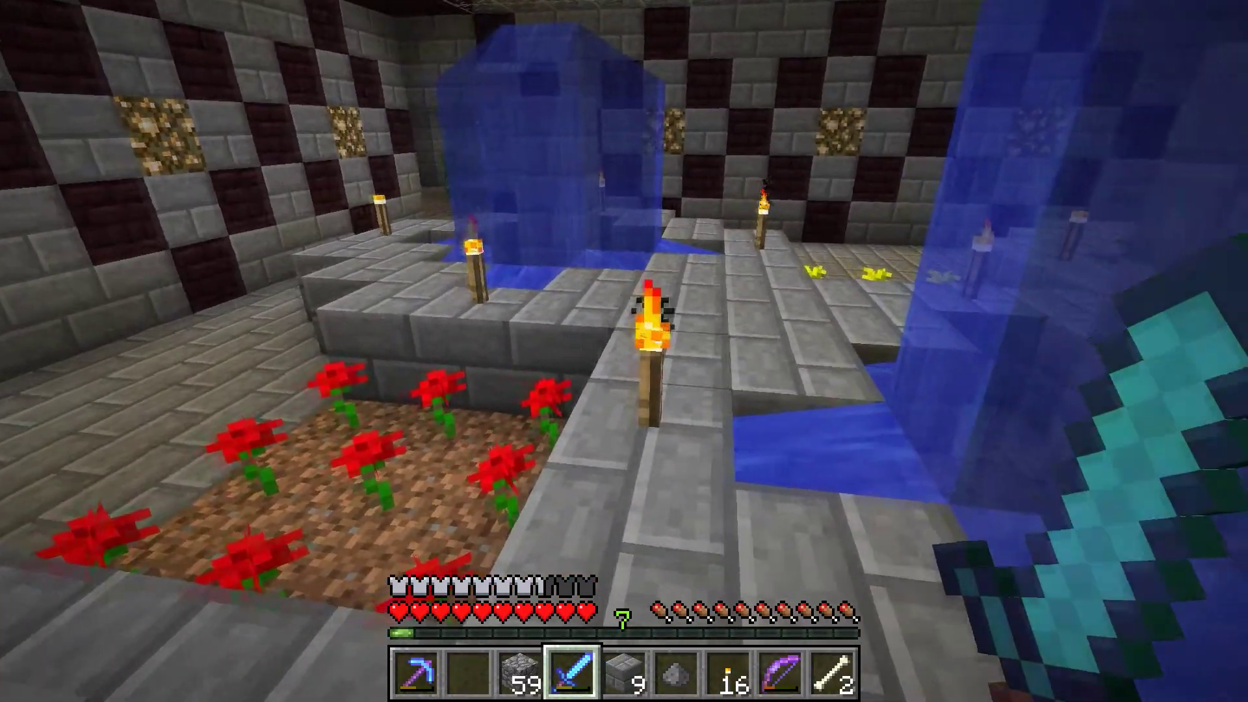
{"action": "key", "text": "w"}
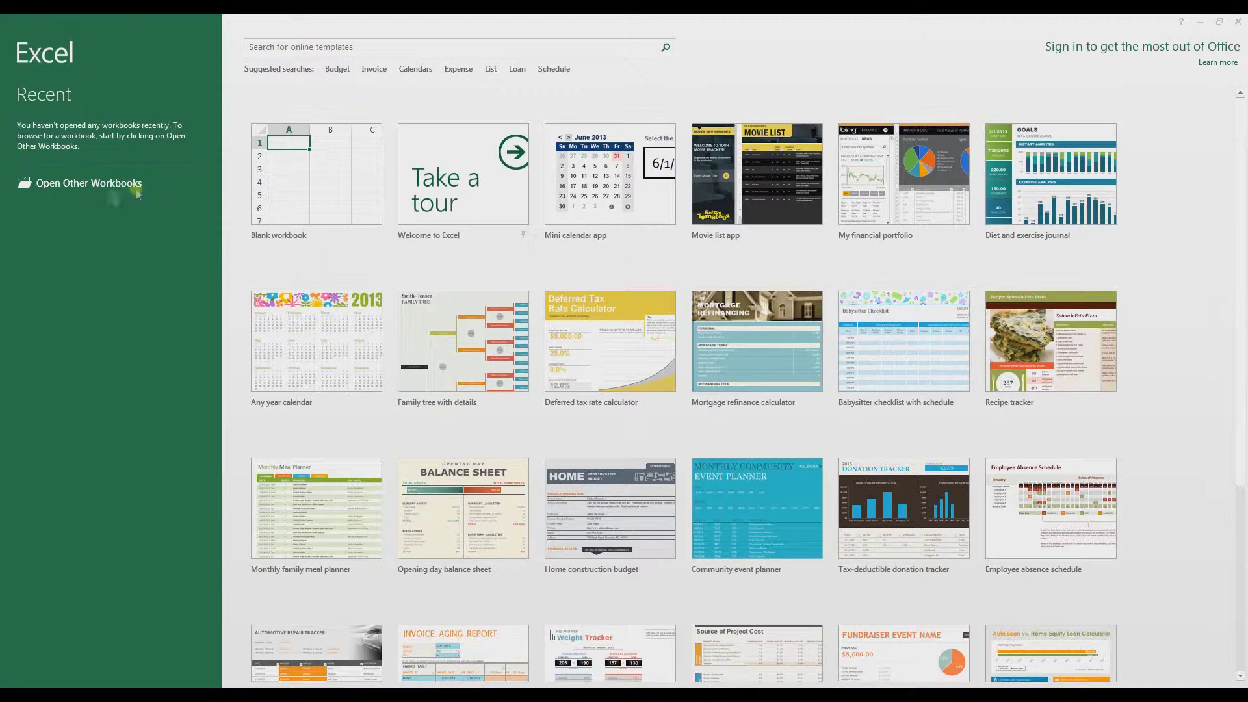
Create a blank workbook from the start screen and select every cell of Sheet1
{"action": "left_click", "coordinate": [311, 172]}
{"action": "scroll", "coordinate": [45, 159], "scroll_direction": "up", "scroll_amount": 5, "text": "ctrl"}
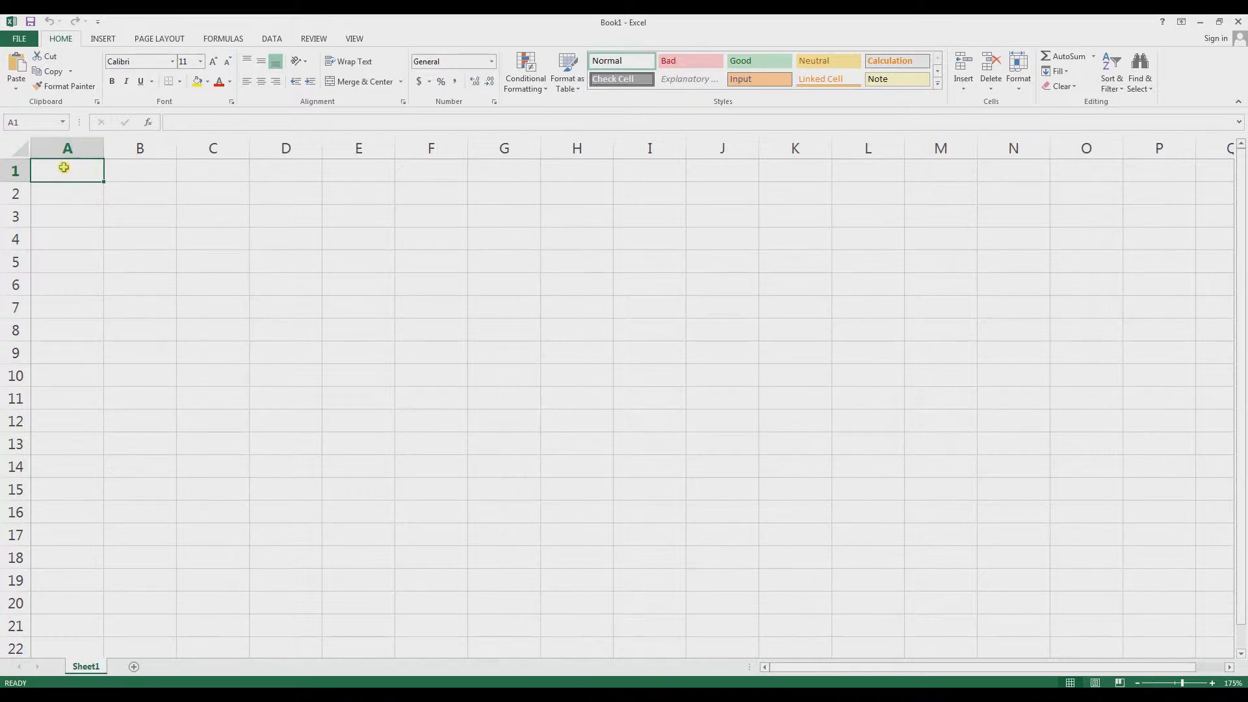
{"action": "left_click", "coordinate": [17, 146]}
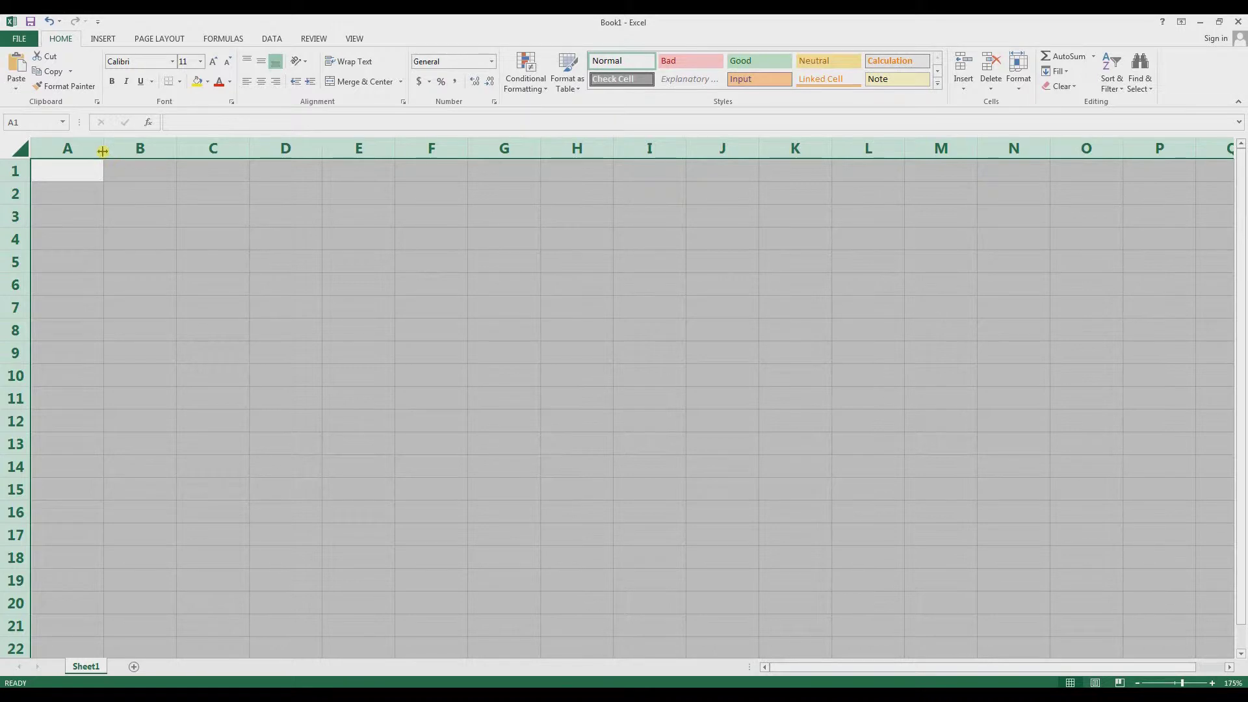
Narrow all columns and make all rows taller so every cell on Sheet1 is a small square
{"action": "scroll", "coordinate": [106, 149], "scroll_direction": "up", "scroll_amount": 5}
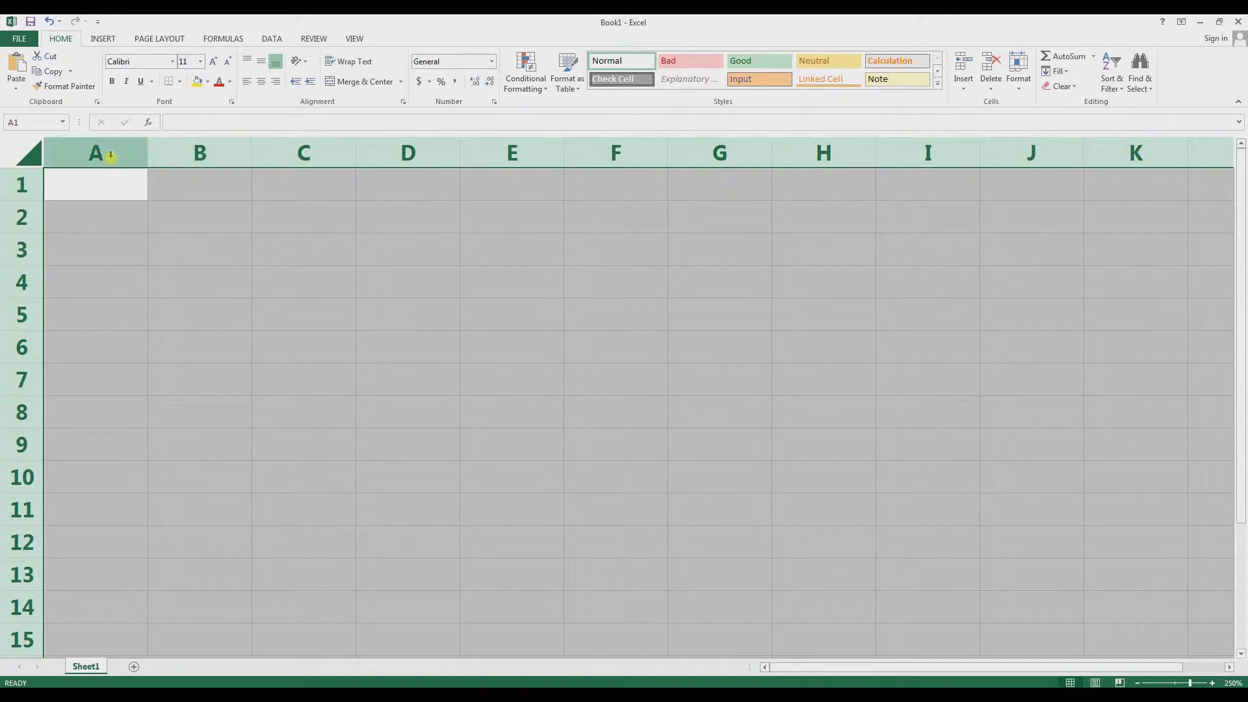
{"action": "left_click_drag", "start_coordinate": [147, 154], "coordinate": [147, 154]}
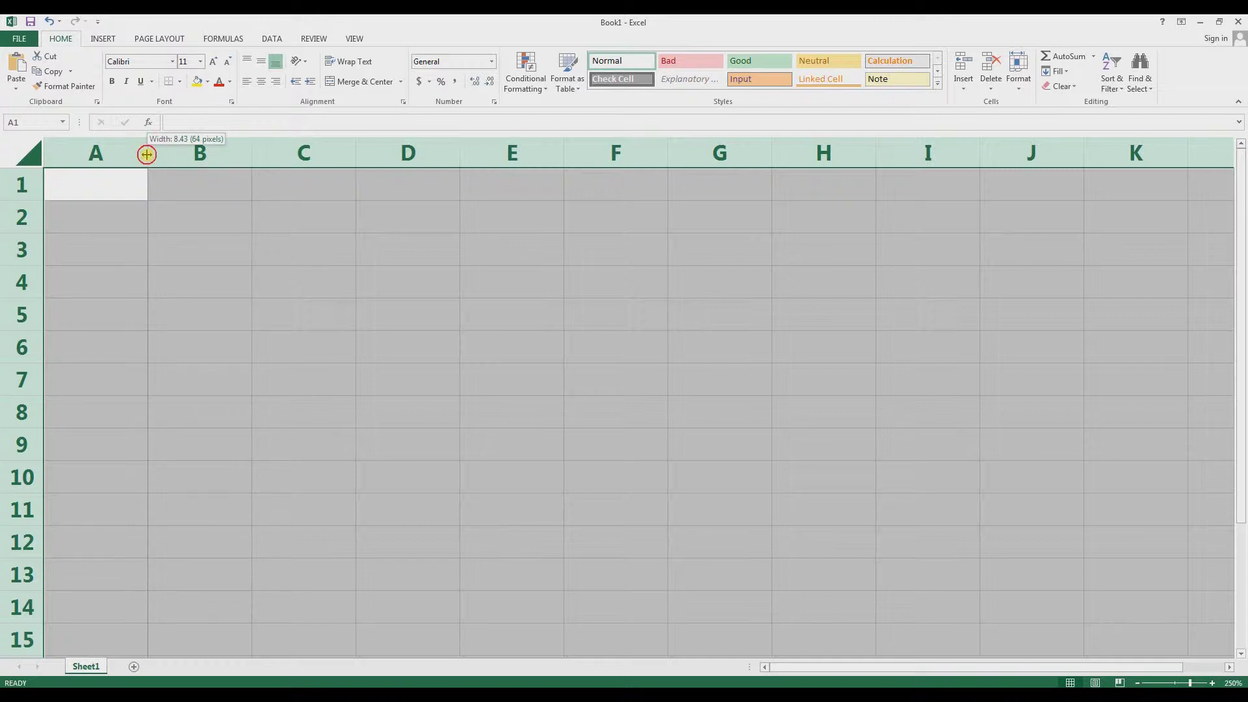
{"action": "left_click_drag", "start_coordinate": [146, 154], "coordinate": [125, 161]}
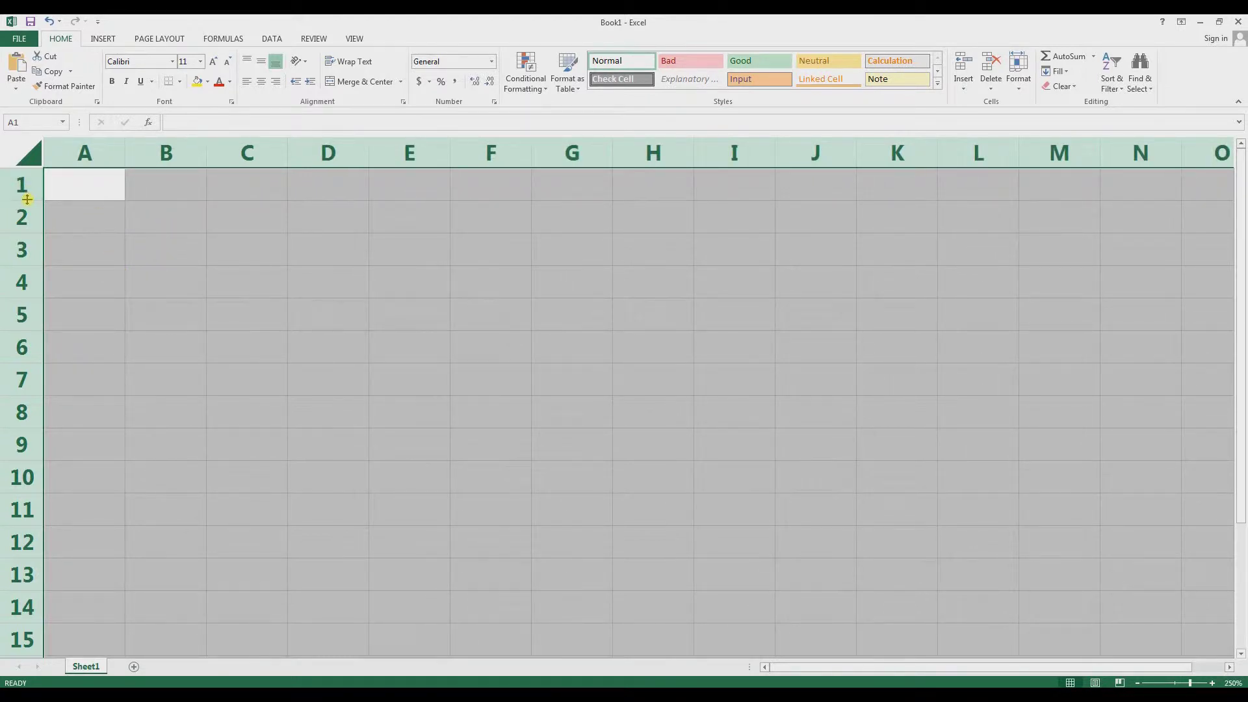
{"action": "left_click_drag", "start_coordinate": [27, 199], "coordinate": [25, 245]}
{"action": "left_click", "coordinate": [175, 303]}
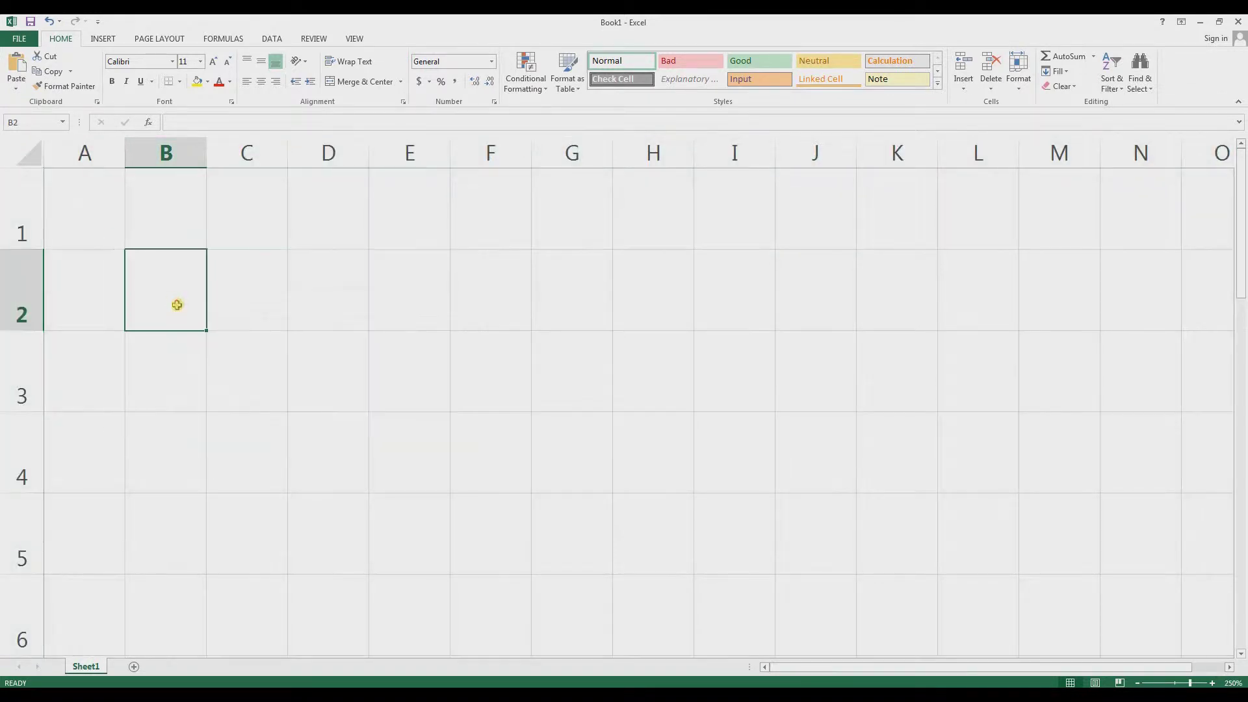
{"action": "scroll", "coordinate": [181, 290], "scroll_direction": "down", "scroll_amount": 4}
{"action": "scroll", "coordinate": [181, 292], "scroll_direction": "up", "scroll_amount": 3}
{"action": "scroll", "coordinate": [180, 292], "scroll_direction": "down", "scroll_amount": 11}
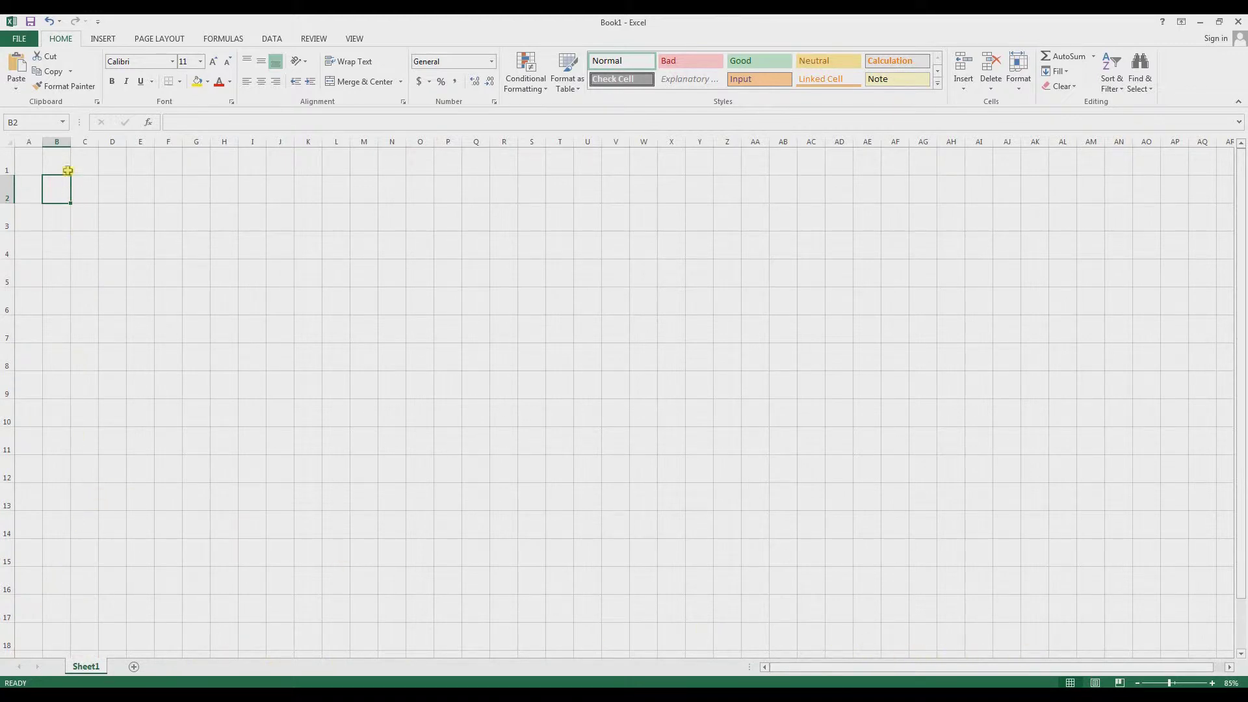
Start with 1 in A1 and fill column A with the series 1 to 21 through row 21
{"action": "left_click", "coordinate": [25, 160]}
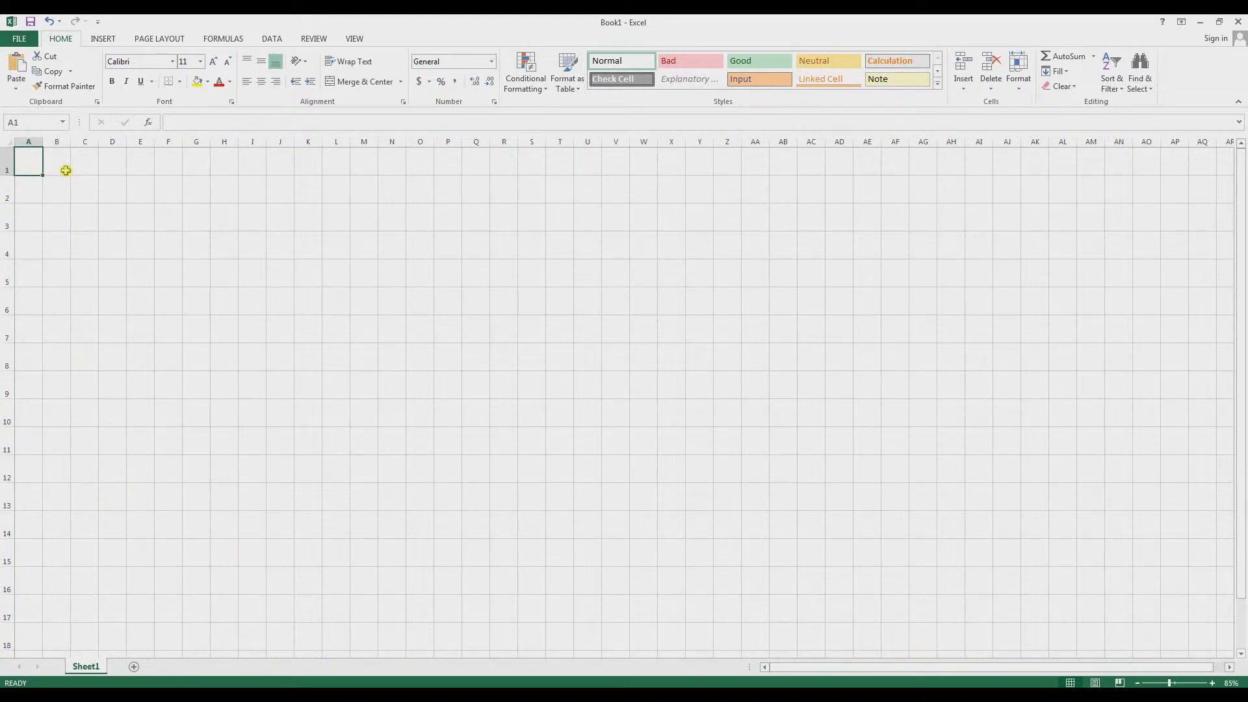
{"action": "type", "text": "1"}
{"action": "key", "text": "Return"}
{"action": "type", "text": "1"}
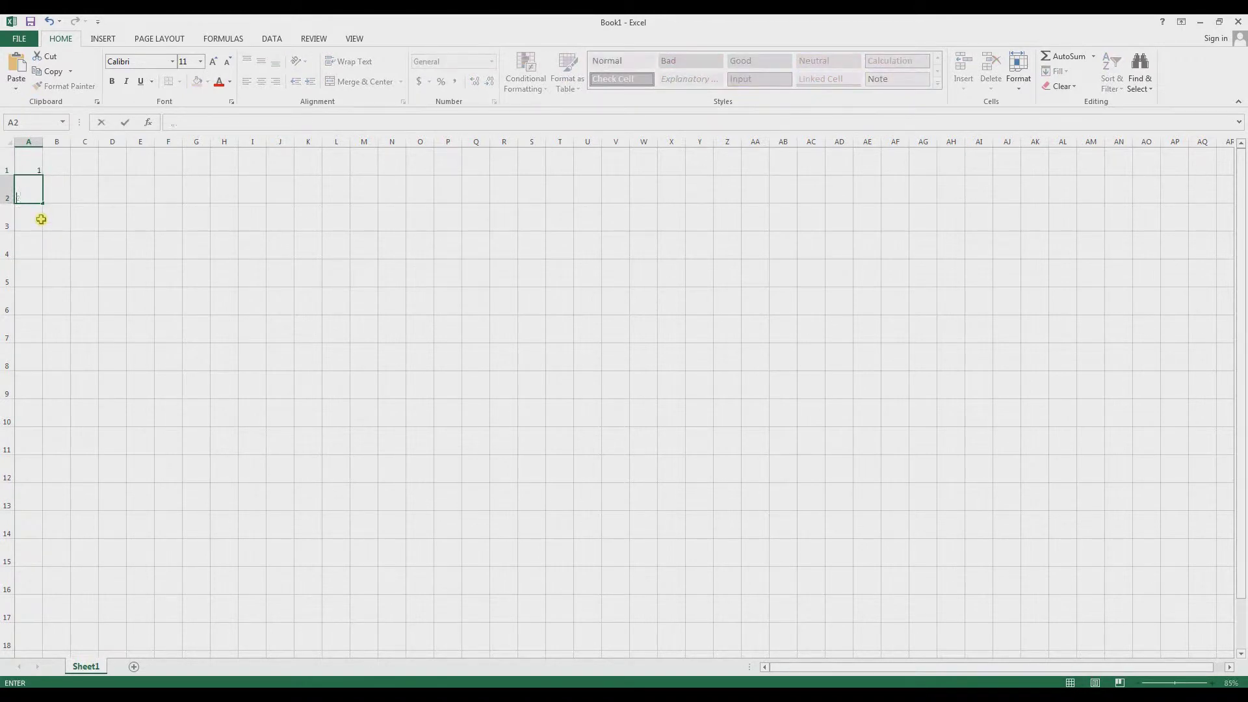
{"action": "left_click_drag", "start_coordinate": [21, 166], "coordinate": [22, 185]}
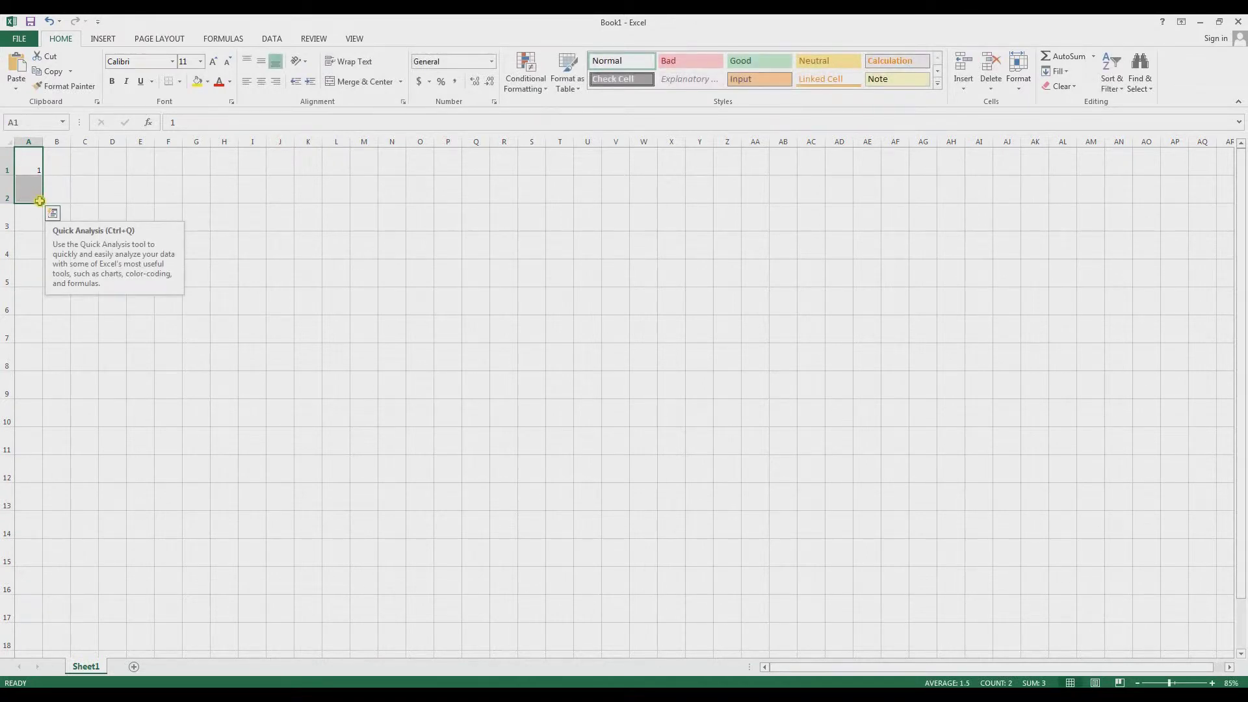
{"action": "left_click_drag", "start_coordinate": [43, 202], "coordinate": [28, 640]}
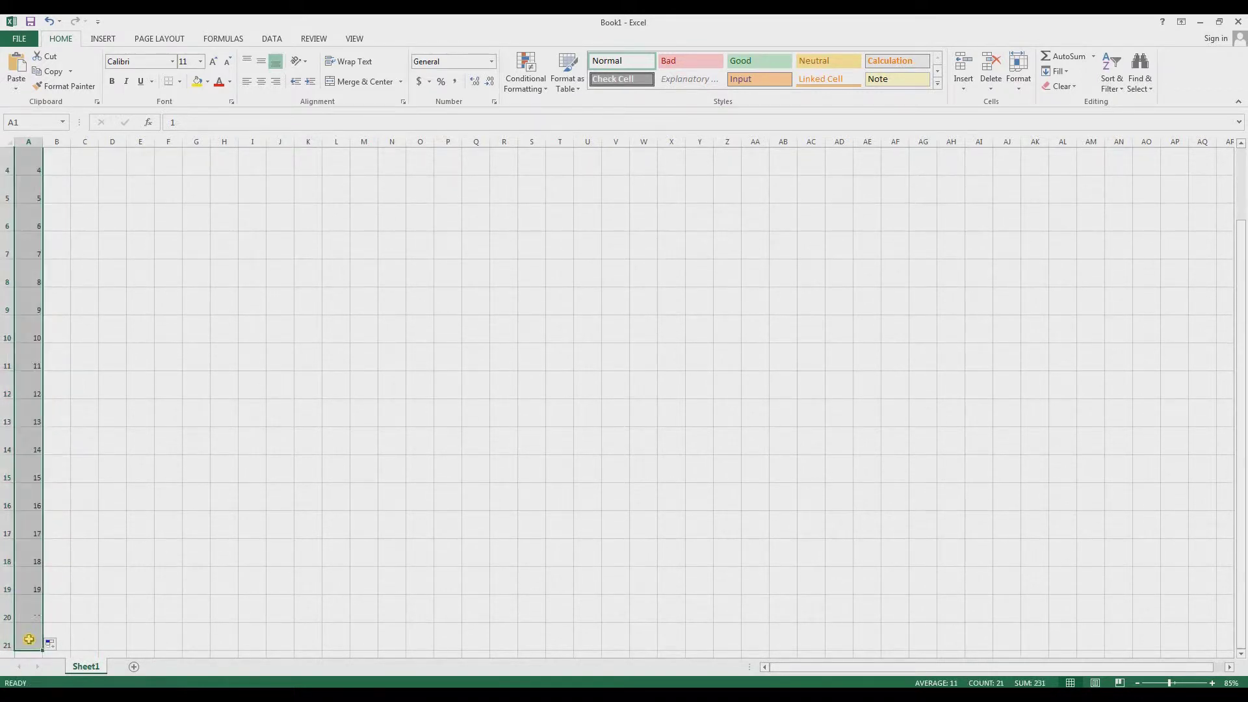
{"action": "scroll", "coordinate": [36, 546], "scroll_direction": "up", "scroll_amount": 1}
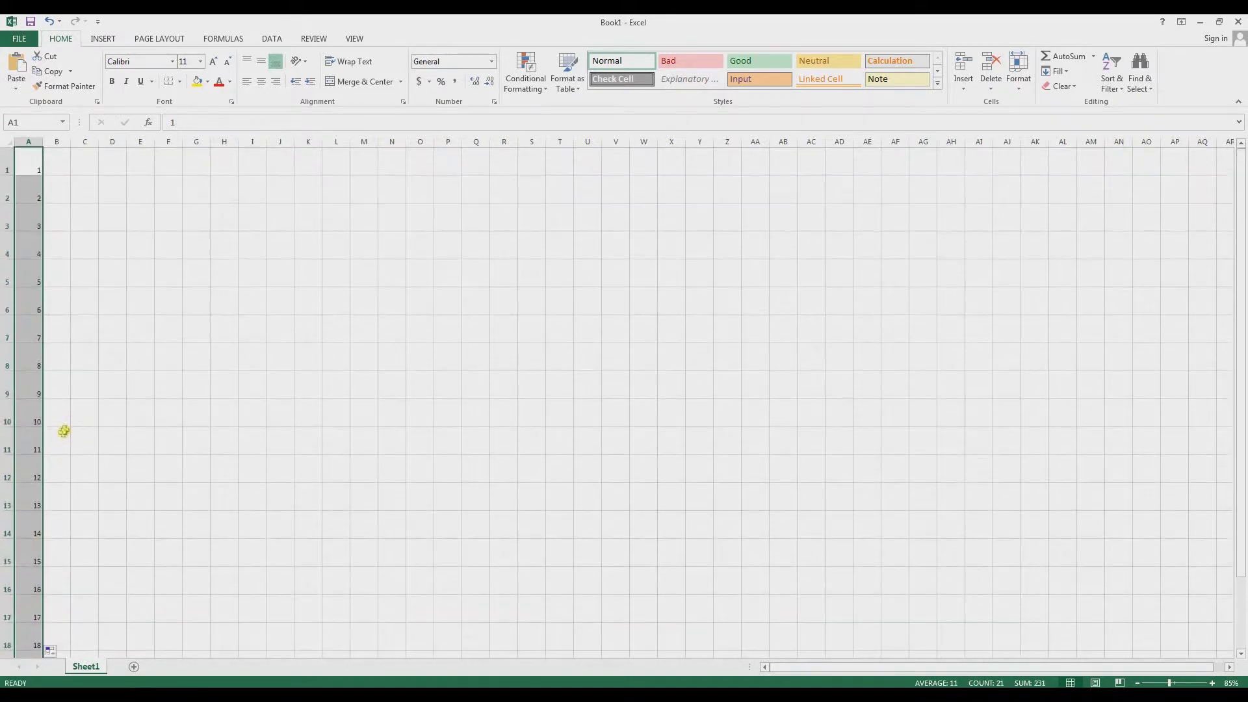
Fill row 1 with 1 to 21 across columns A to U, then select the block A1:U21
{"action": "left_click", "coordinate": [57, 165]}
{"action": "left_click", "coordinate": [27, 164]}
{"action": "left_click_drag", "start_coordinate": [42, 175], "coordinate": [332, 168]}
{"action": "left_click_drag", "start_coordinate": [567, 173], "coordinate": [604, 169]}
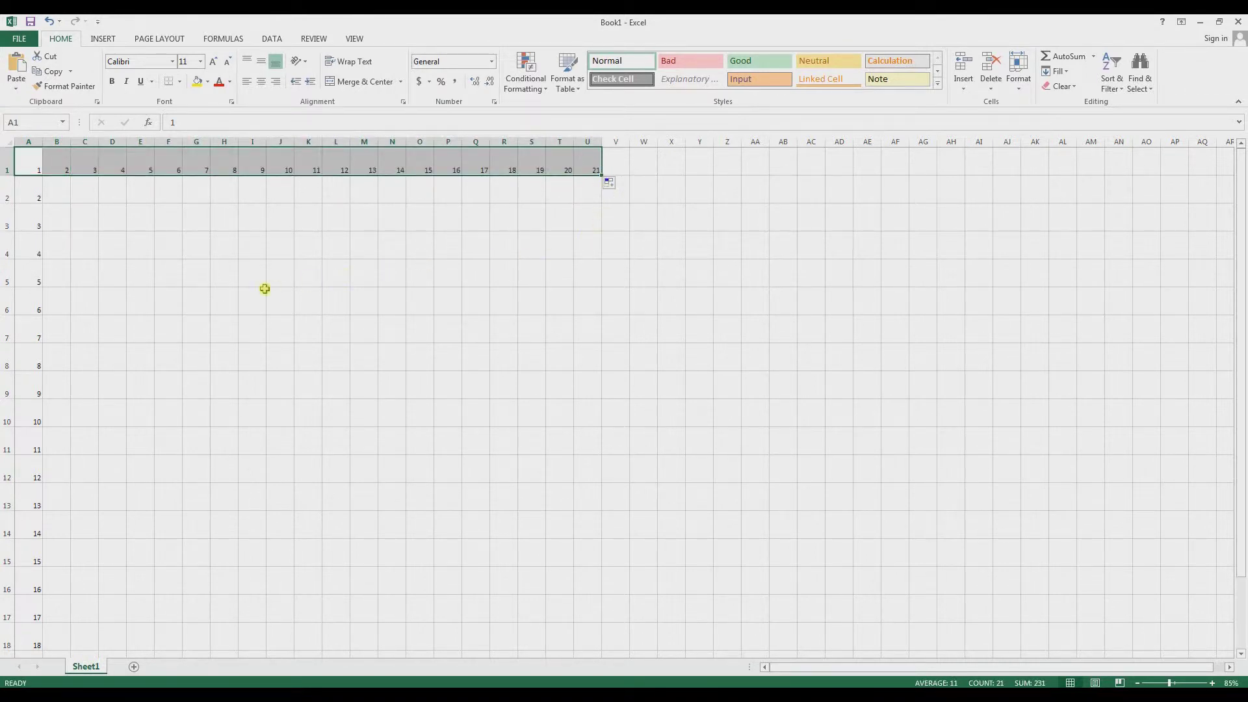
{"action": "scroll", "coordinate": [262, 290], "scroll_direction": "down", "scroll_amount": 4}
{"action": "scroll", "coordinate": [261, 290], "scroll_direction": "up", "scroll_amount": 4}
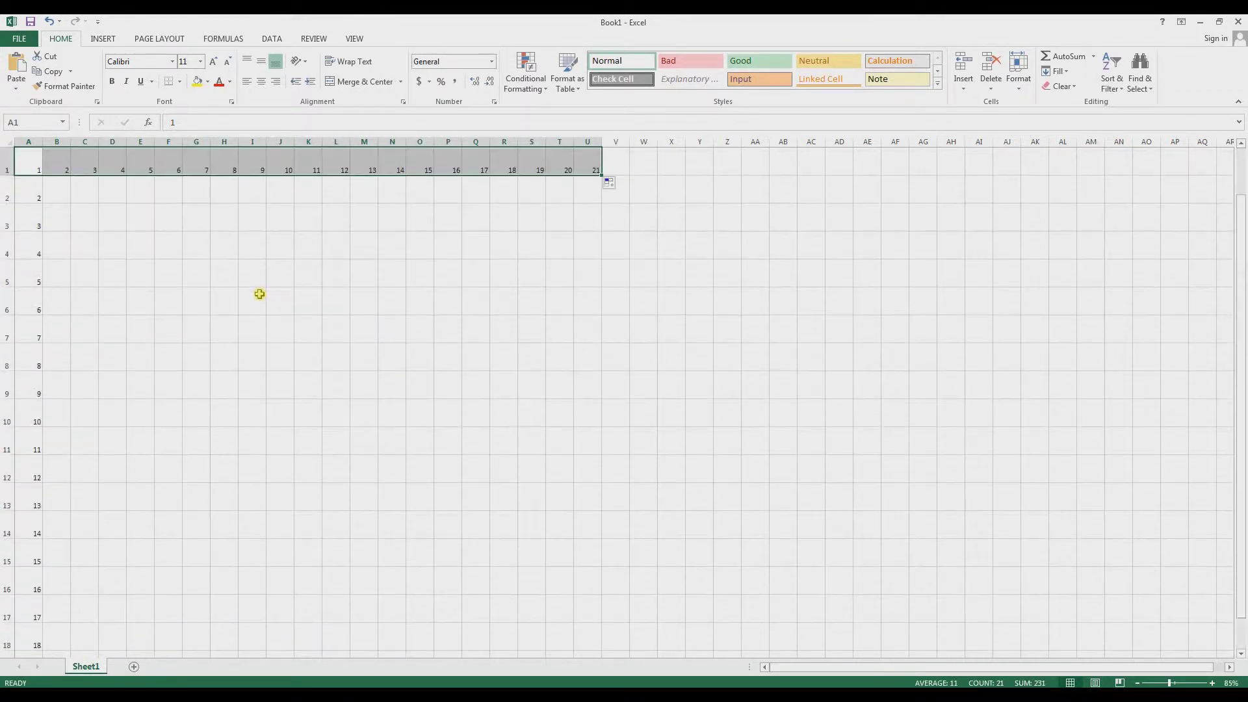
{"action": "left_click_drag", "start_coordinate": [28, 159], "coordinate": [593, 585]}
{"action": "scroll", "coordinate": [593, 579], "scroll_direction": "up", "scroll_amount": 2}
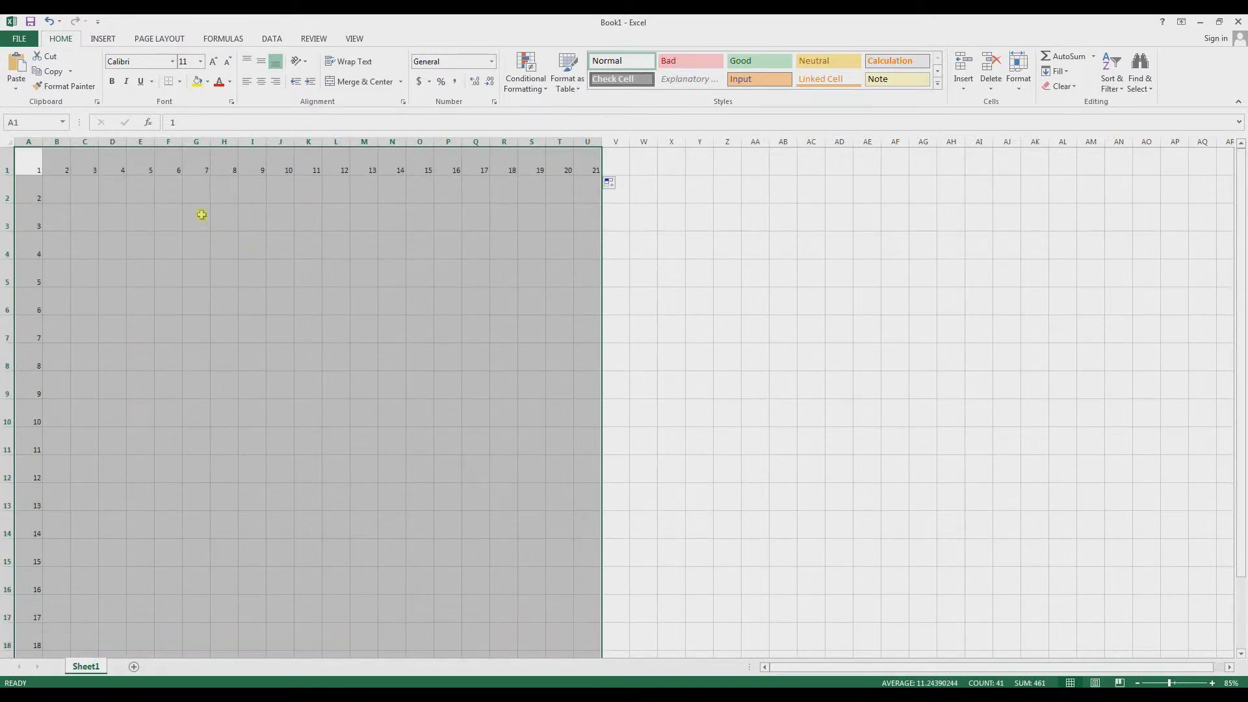
Apply All Borders to A1:U21 so every cell of the 21-by-21 grid is outlined
{"action": "left_click", "coordinate": [180, 83]}
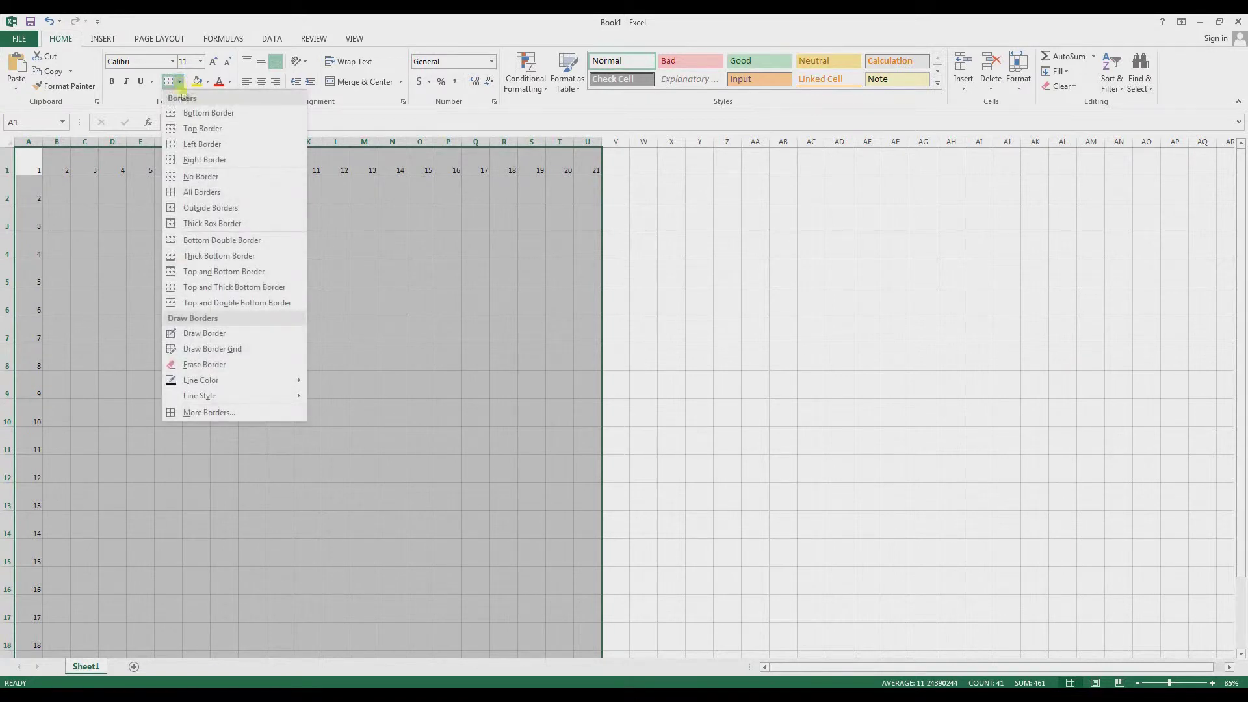
{"action": "left_click", "coordinate": [218, 193]}
{"action": "scroll", "coordinate": [352, 395], "scroll_direction": "down", "scroll_amount": 3}
{"action": "scroll", "coordinate": [354, 392], "scroll_direction": "up", "scroll_amount": 2}
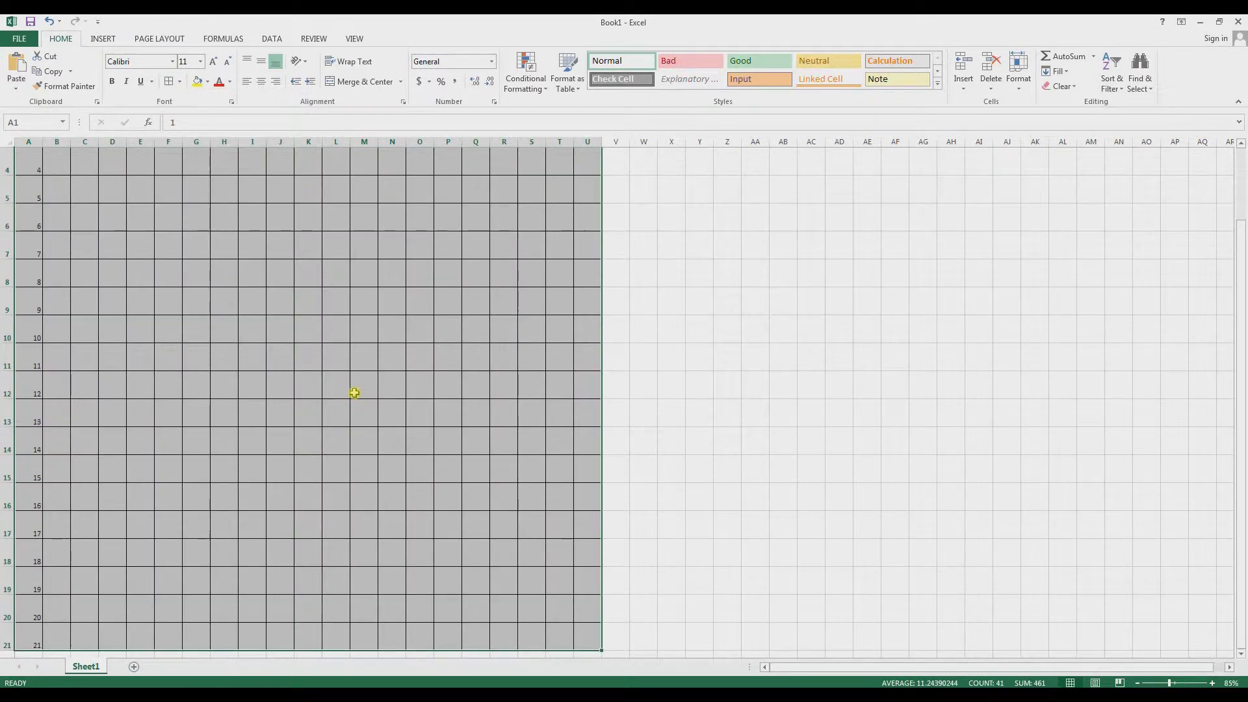